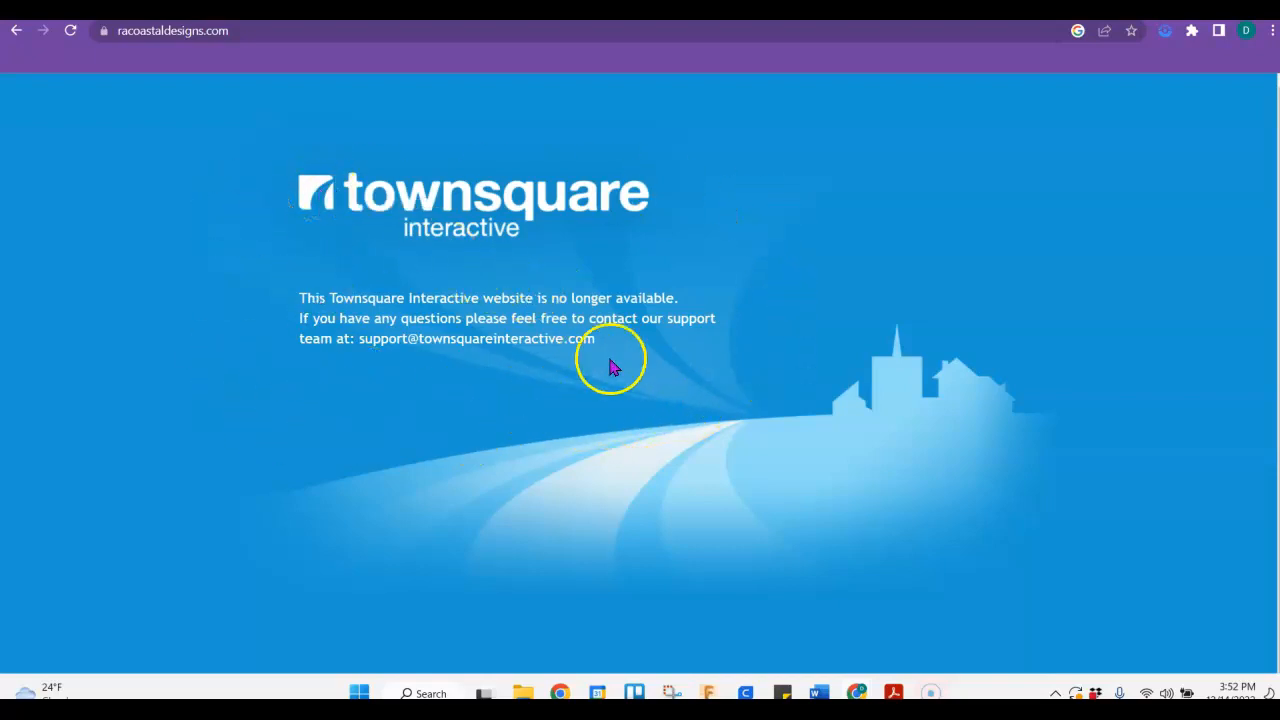
Step: Return to the Google results for "handyman tampa fl" and examine the ads, map listings and organic results
{"action": "key", "text": "alt+Left"}
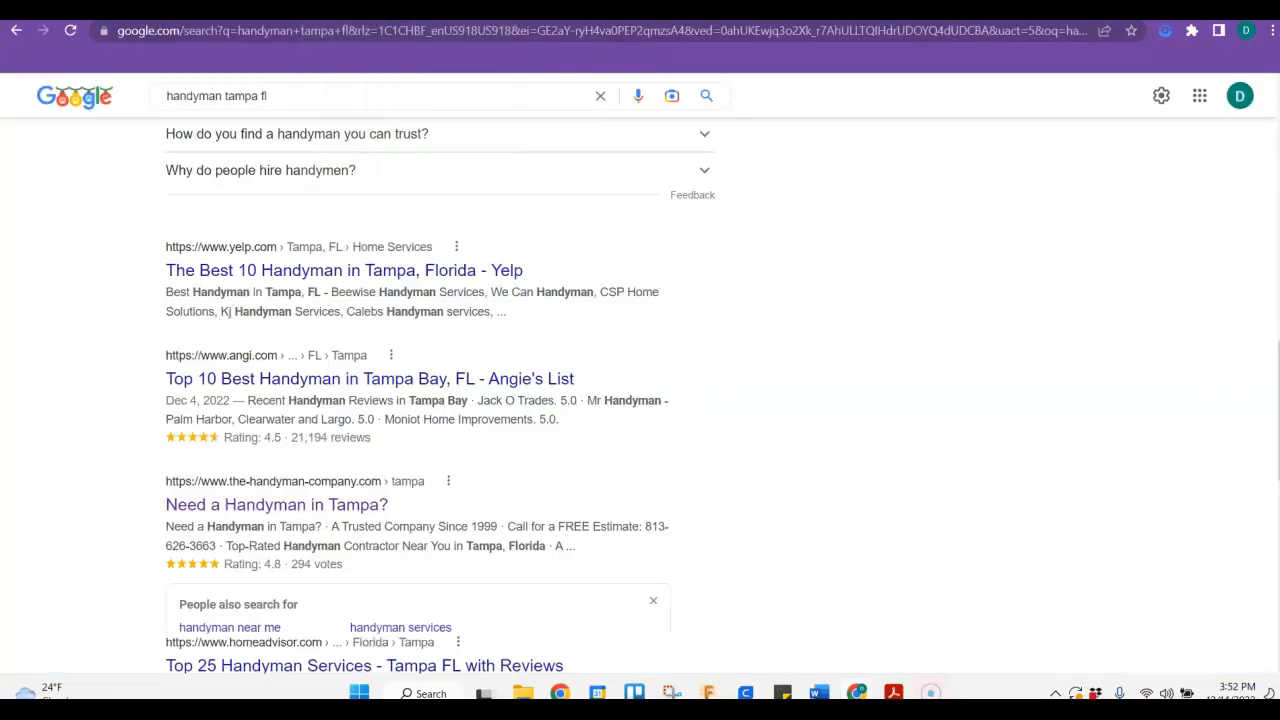
{"action": "scroll", "coordinate": [844, 398], "scroll_direction": "up", "scroll_amount": 3}
{"action": "scroll", "coordinate": [844, 400], "scroll_direction": "up", "scroll_amount": 10}
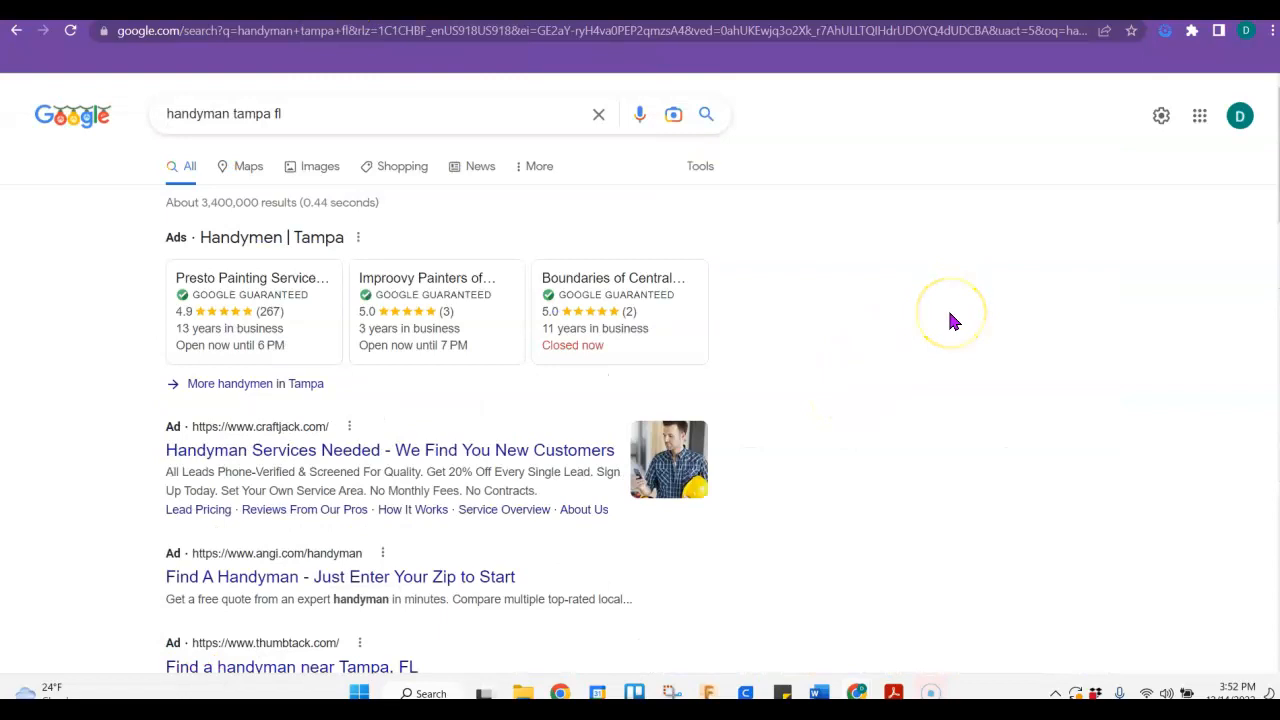
{"action": "scroll", "coordinate": [950, 318], "scroll_direction": "down", "scroll_amount": 5}
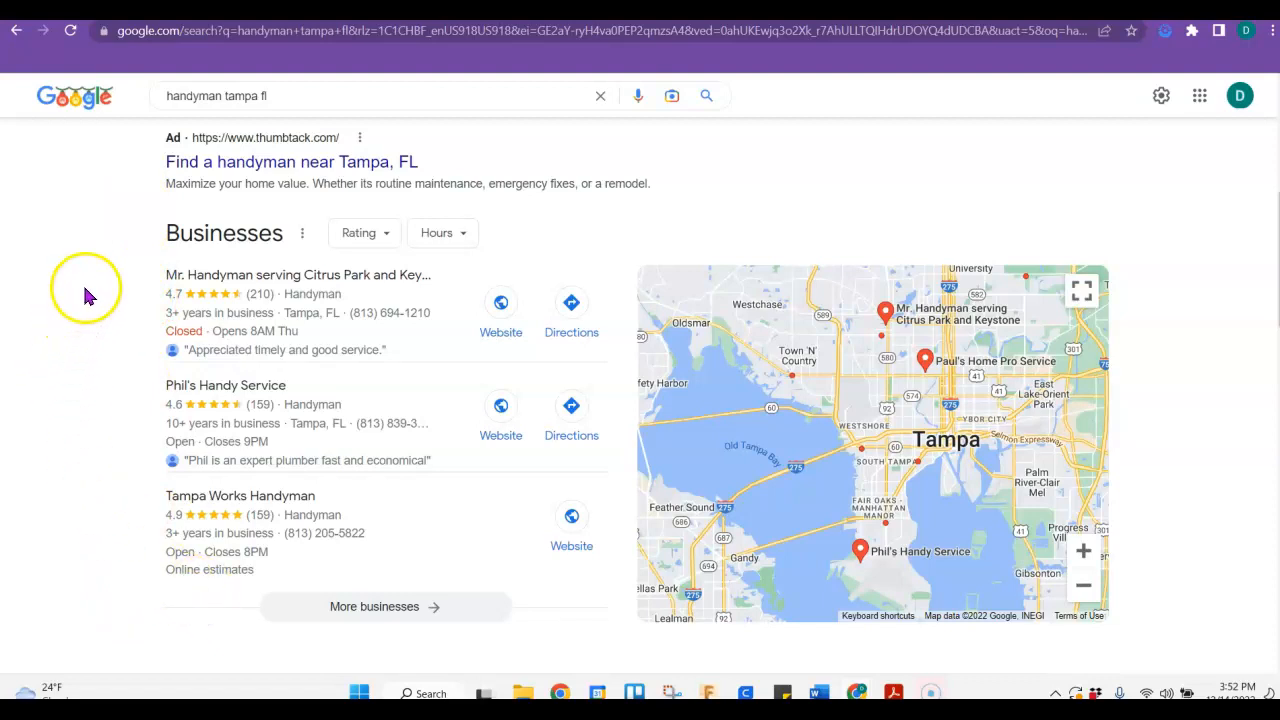
{"action": "mouse_move", "coordinate": [229, 278]}
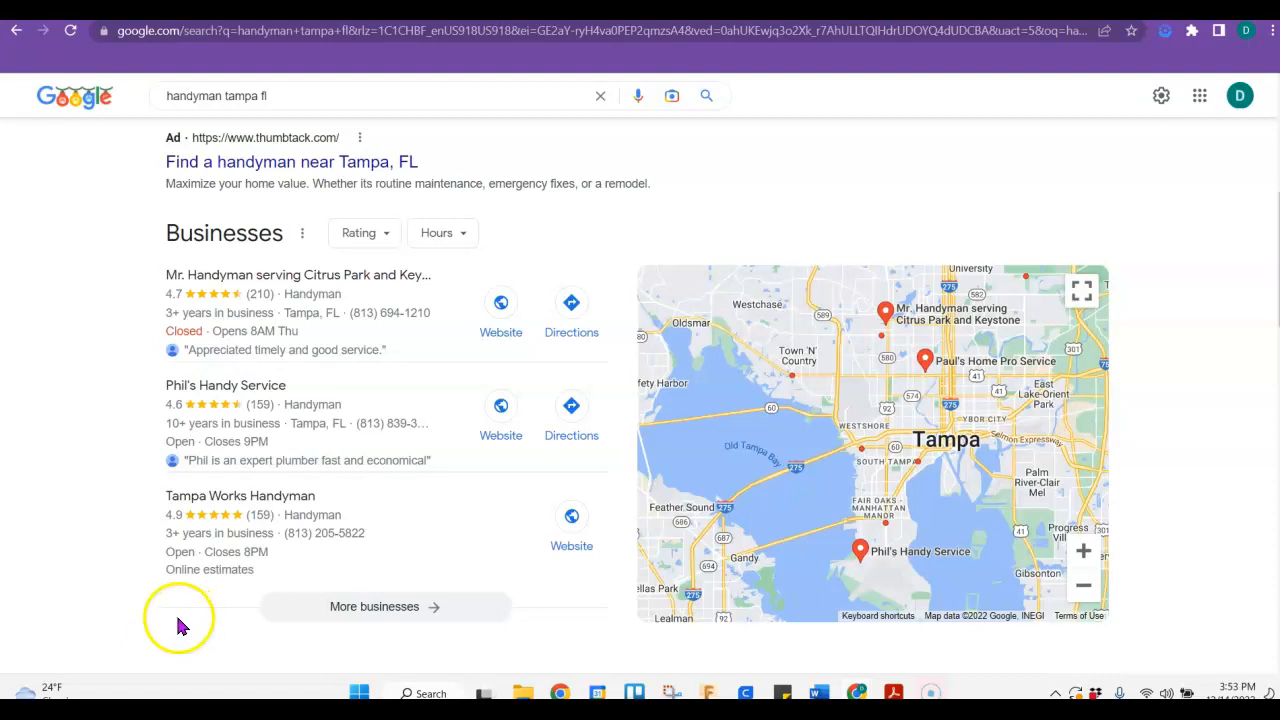
{"action": "scroll", "coordinate": [138, 626], "scroll_direction": "down", "scroll_amount": 2}
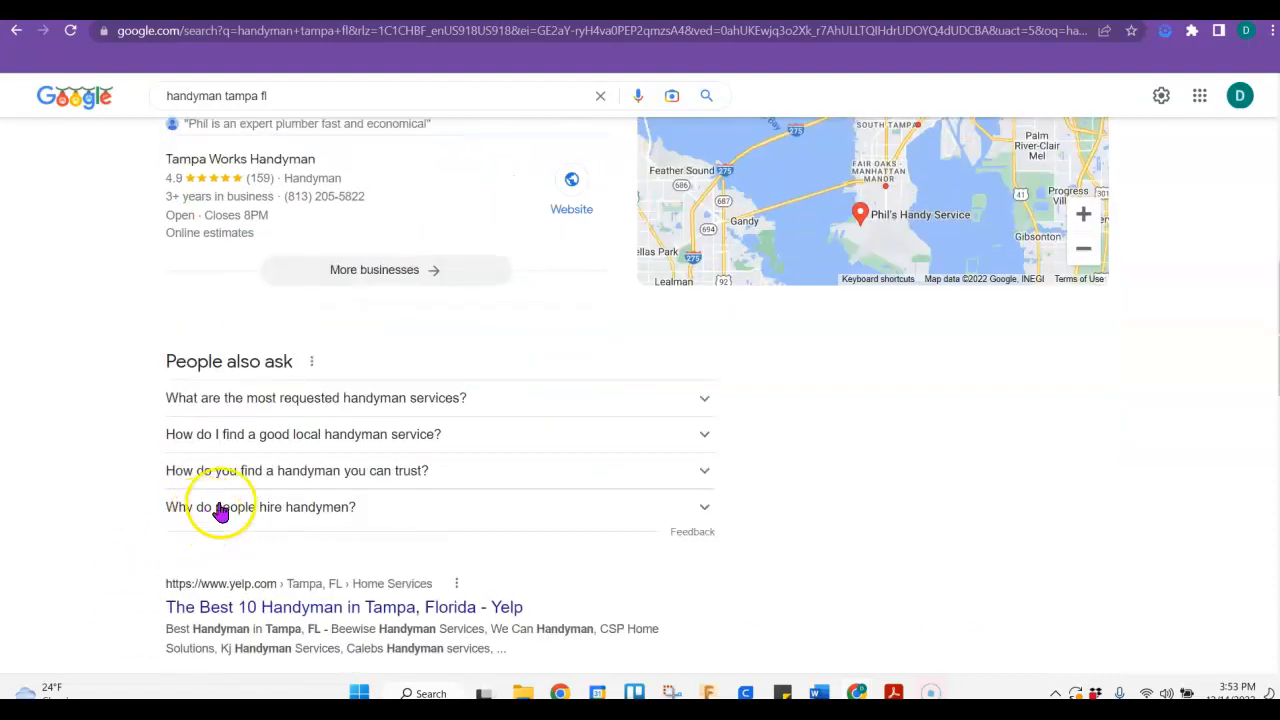
{"action": "scroll", "coordinate": [211, 514], "scroll_direction": "down", "scroll_amount": 4}
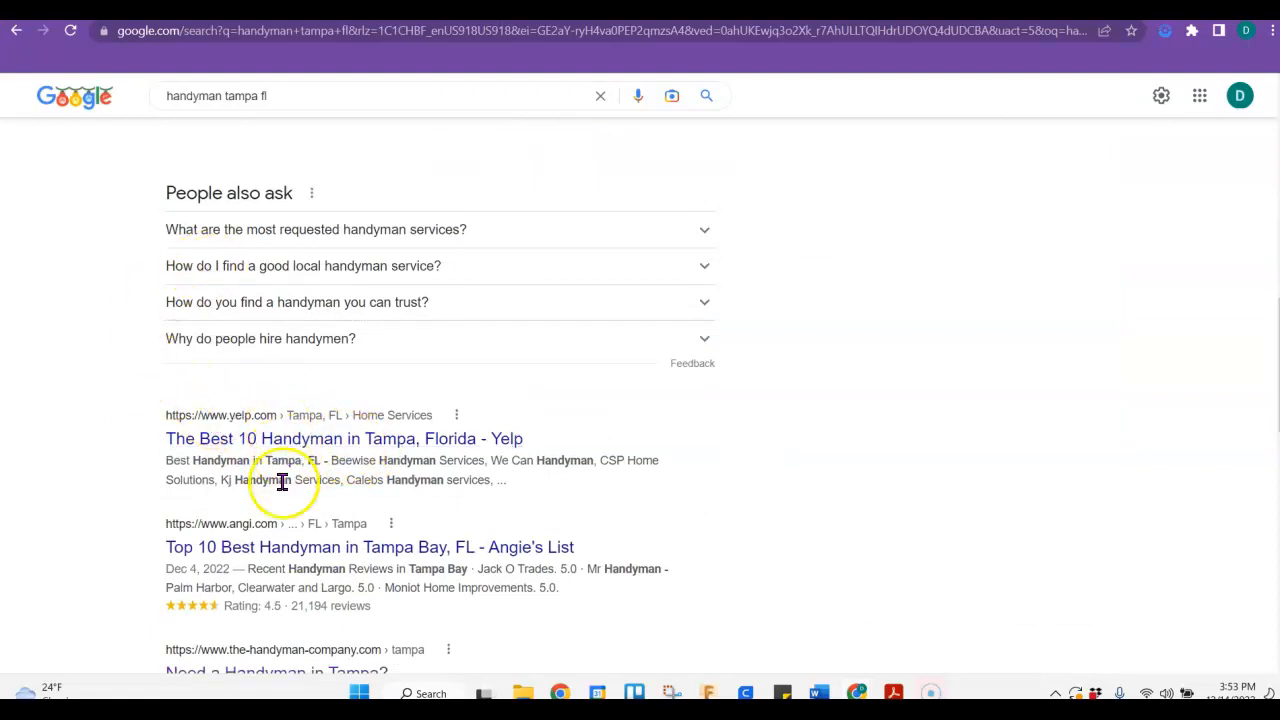
{"action": "scroll", "coordinate": [275, 589], "scroll_direction": "down", "scroll_amount": 1}
{"action": "scroll", "coordinate": [275, 589], "scroll_direction": "down", "scroll_amount": 2}
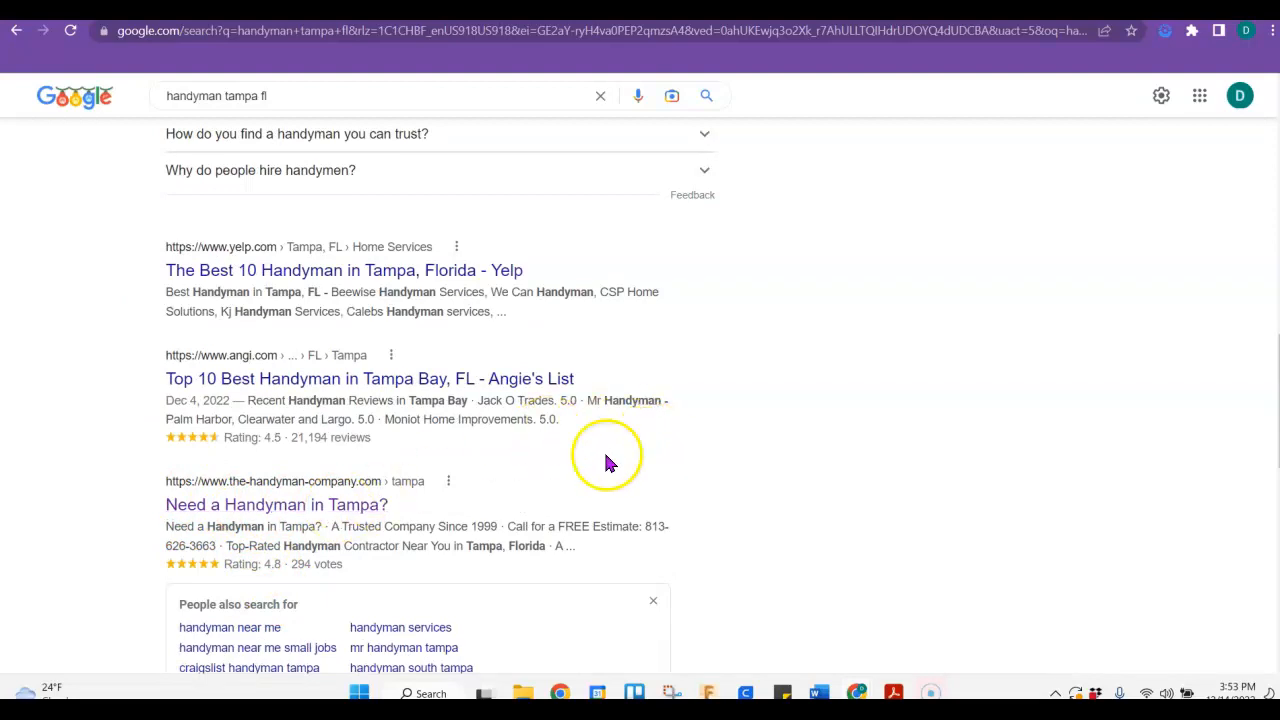
{"action": "scroll", "coordinate": [603, 449], "scroll_direction": "up", "scroll_amount": 3}
{"action": "scroll", "coordinate": [490, 540], "scroll_direction": "up", "scroll_amount": 3}
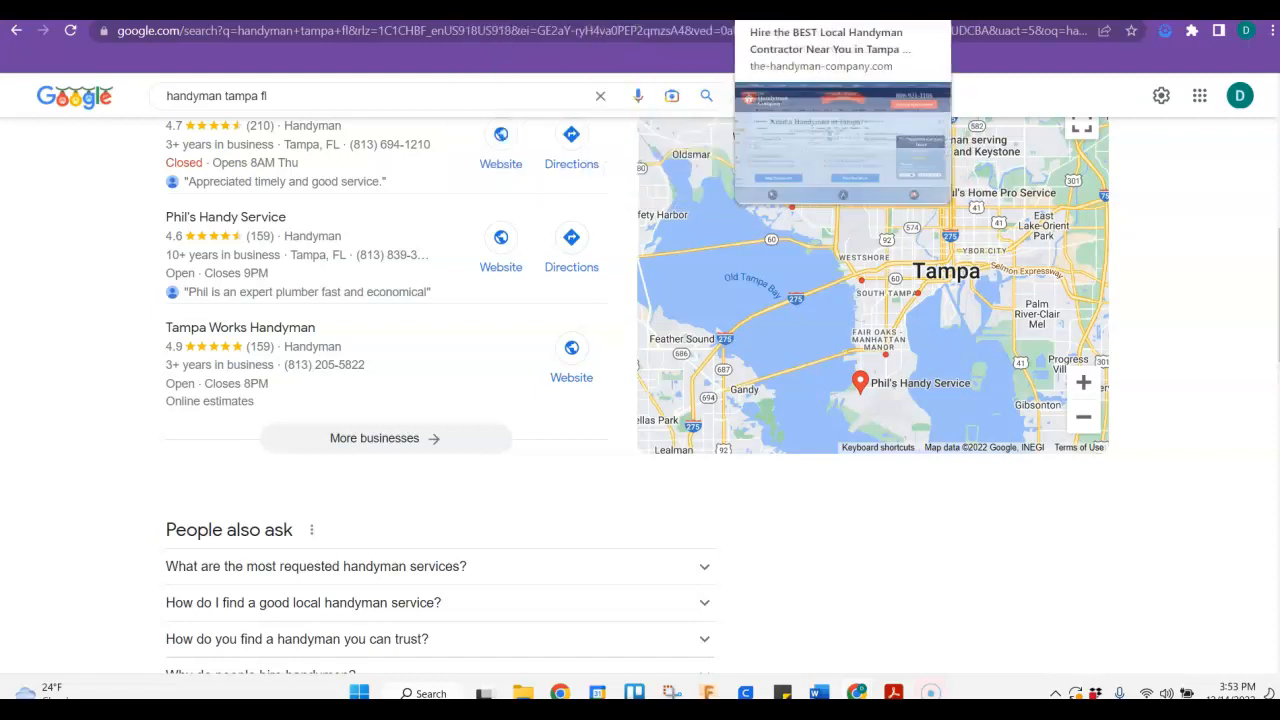
Step: Review the content of The Handyman Company's Tampa page, including its services list, photos and contractor text sections
{"action": "left_click", "coordinate": [824, 12]}
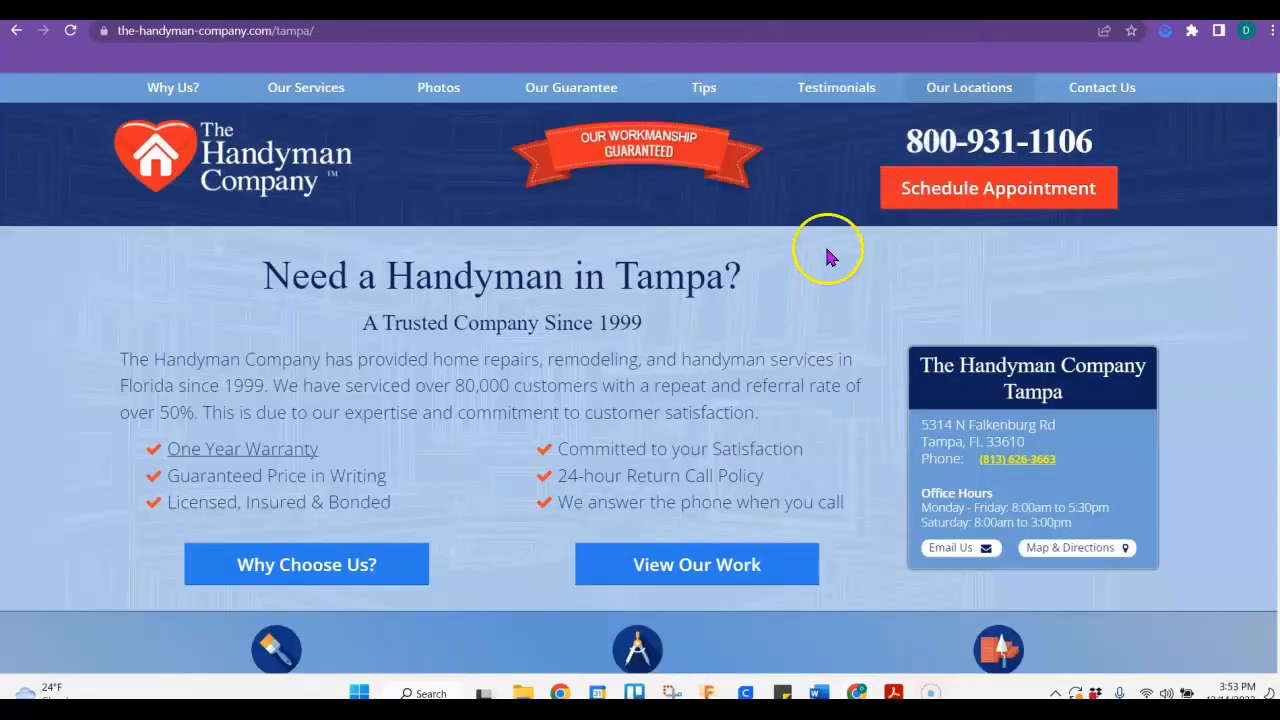
{"action": "scroll", "coordinate": [845, 250], "scroll_direction": "down", "scroll_amount": 10}
{"action": "scroll", "coordinate": [845, 250], "scroll_direction": "down", "scroll_amount": 15}
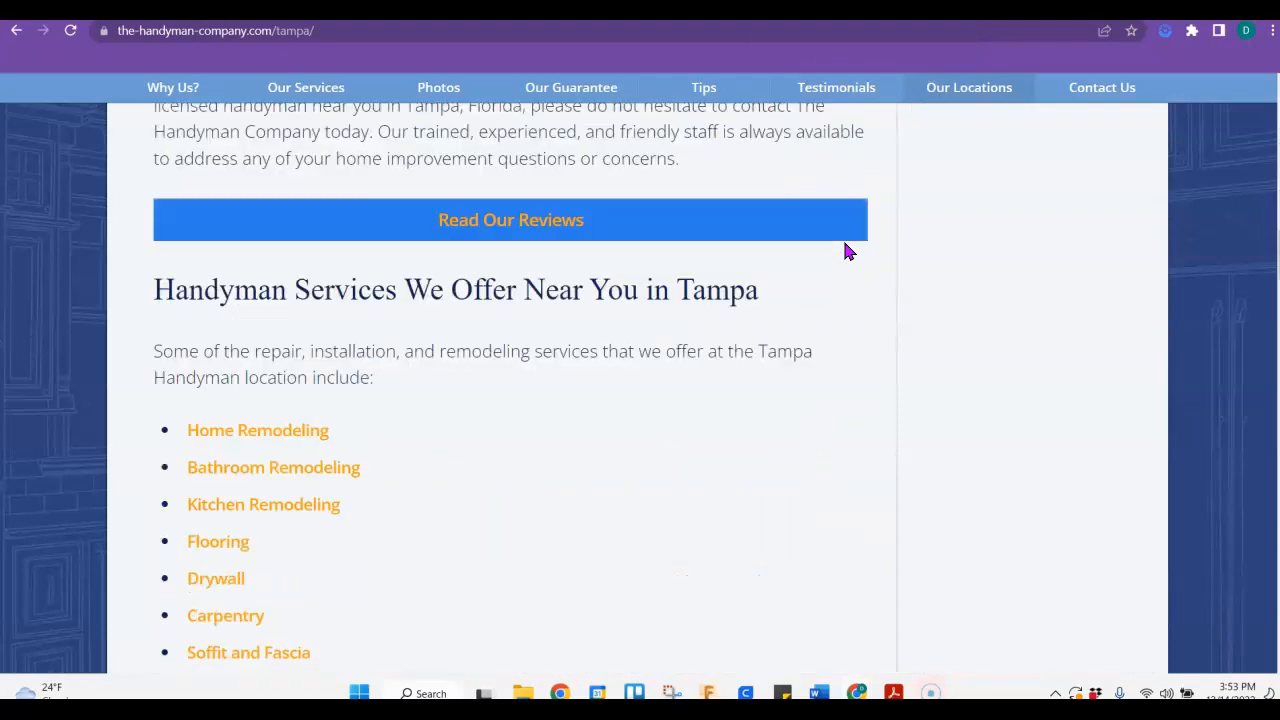
{"action": "scroll", "coordinate": [845, 250], "scroll_direction": "down", "scroll_amount": 3}
{"action": "scroll", "coordinate": [845, 250], "scroll_direction": "up", "scroll_amount": 15}
{"action": "scroll", "coordinate": [845, 250], "scroll_direction": "up", "scroll_amount": 5}
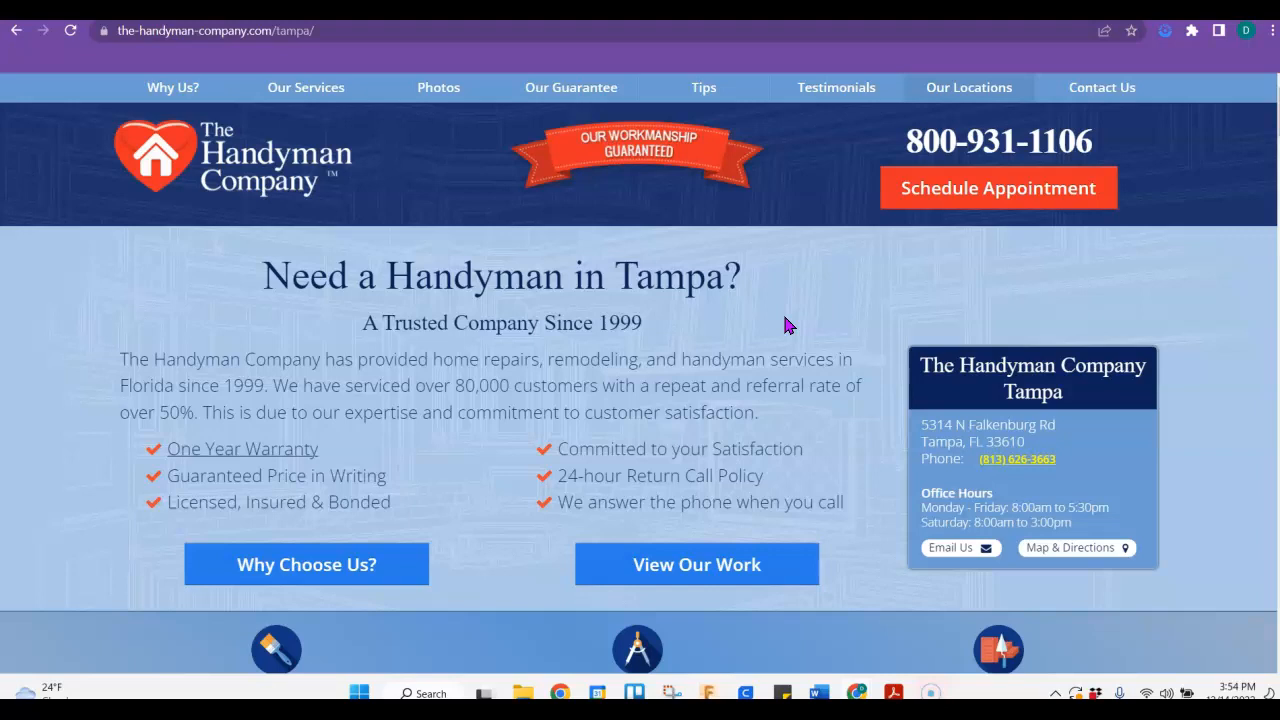
{"action": "scroll", "coordinate": [784, 318], "scroll_direction": "down", "scroll_amount": 15}
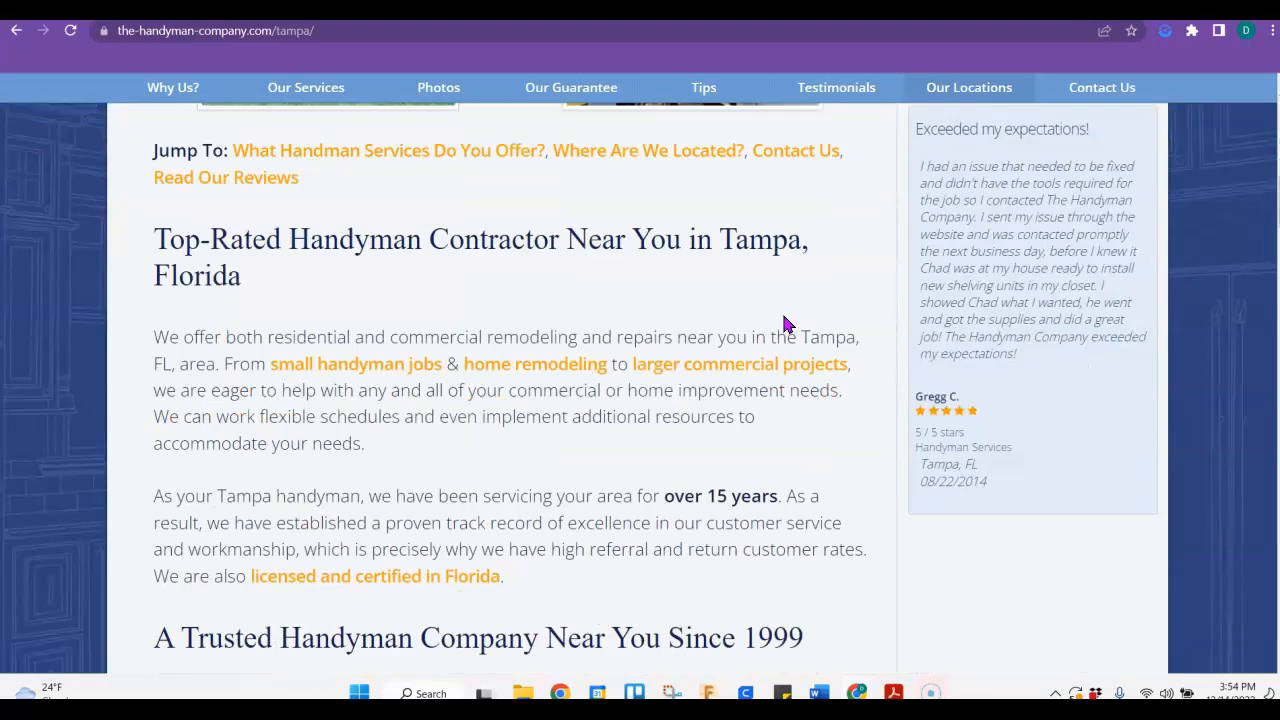
{"action": "scroll", "coordinate": [783, 316], "scroll_direction": "down", "scroll_amount": 5}
{"action": "scroll", "coordinate": [783, 316], "scroll_direction": "up", "scroll_amount": 20}
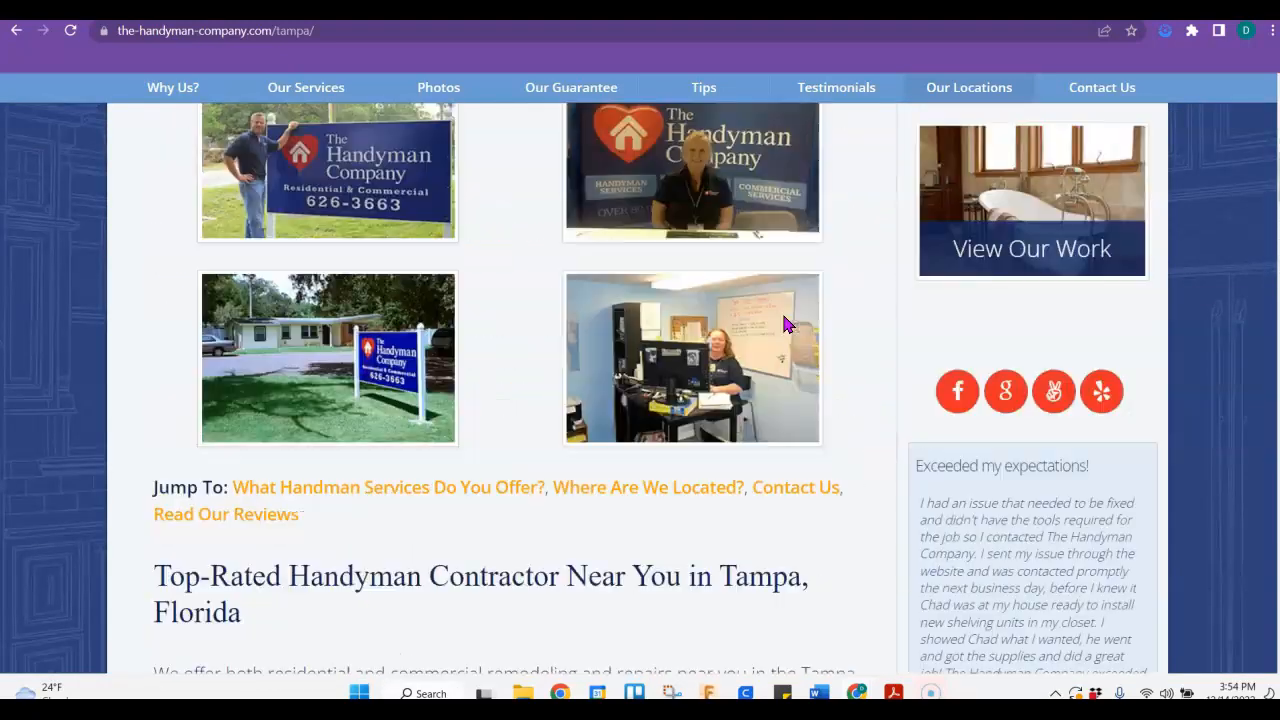
Step: Copy the web address of the racoastaldesigns.com site from its open page
{"action": "left_click", "coordinate": [690, 12]}
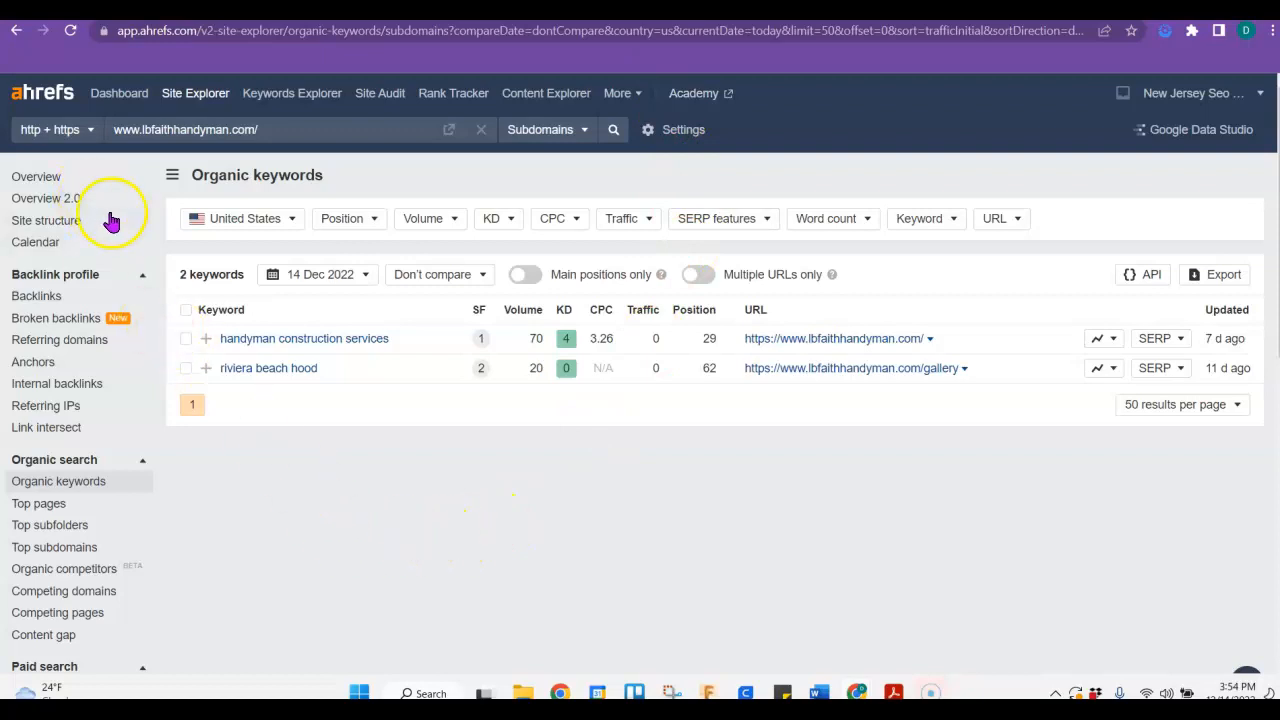
{"action": "left_click", "coordinate": [258, 12]}
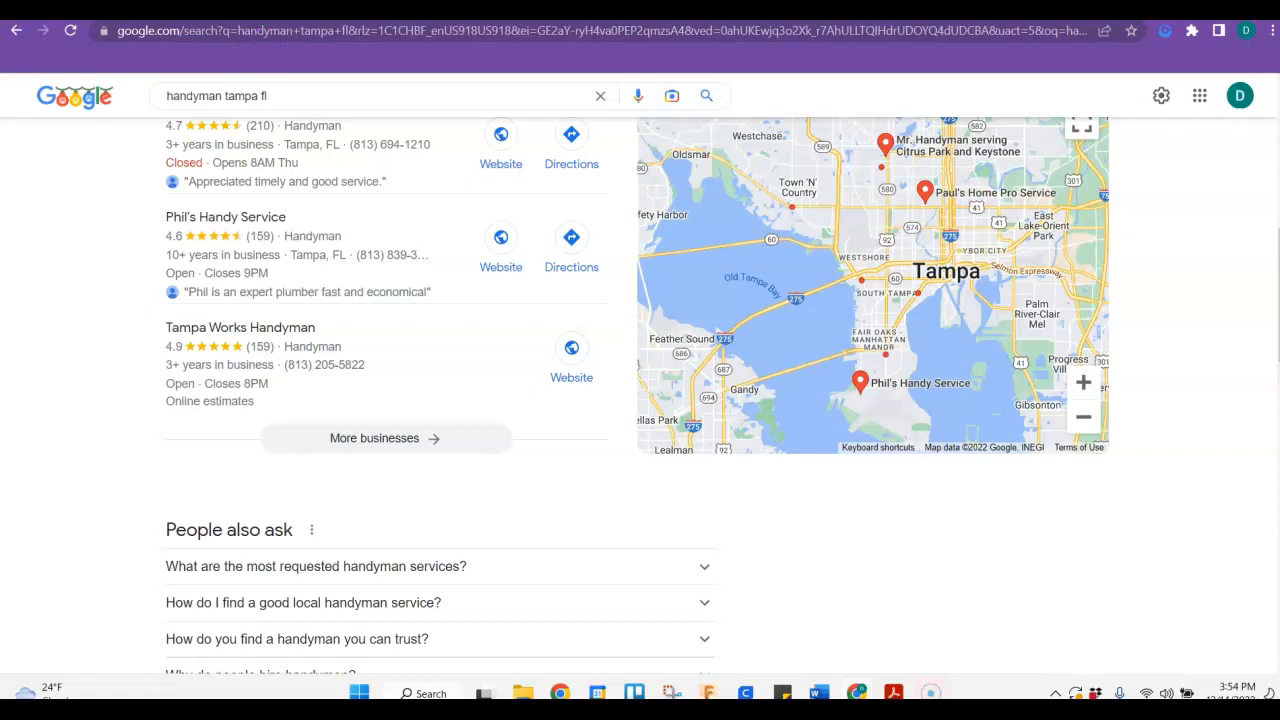
{"action": "left_click", "coordinate": [330, 12]}
{"action": "left_click", "coordinate": [245, 32]}
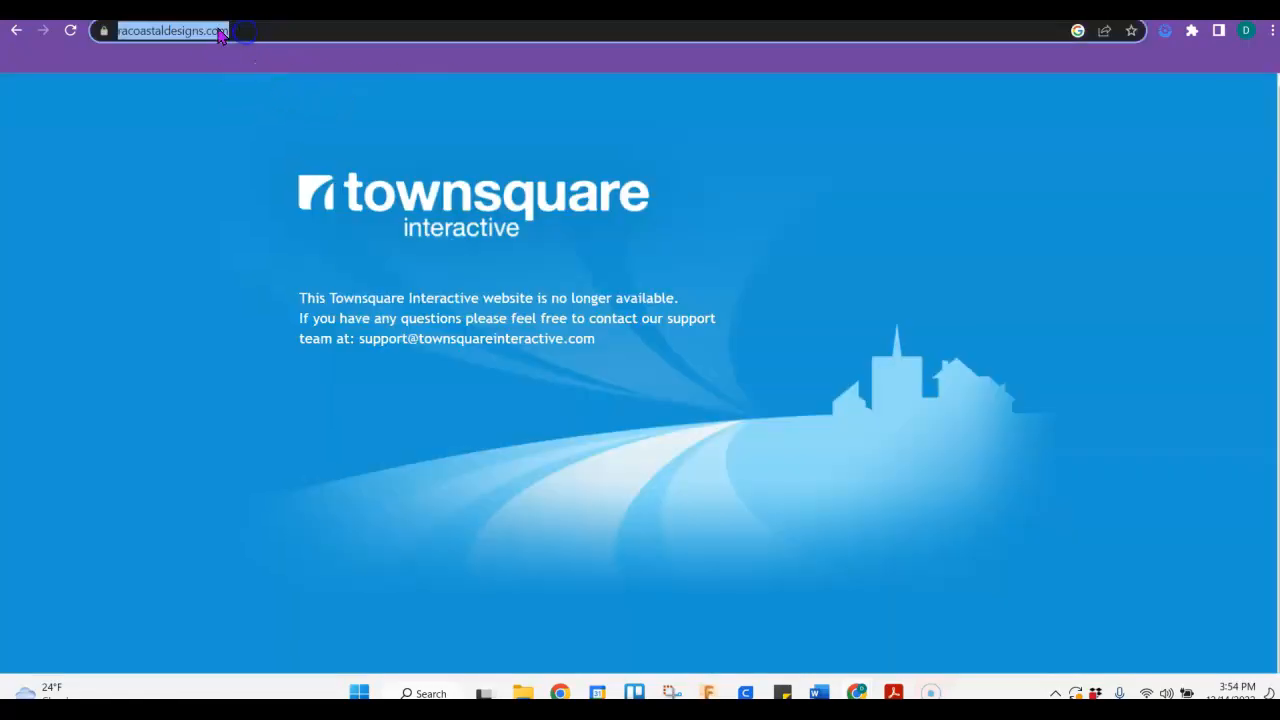
{"action": "right_click", "coordinate": [224, 33]}
{"action": "left_click", "coordinate": [320, 124]}
Step: Look up the copied racoastaldesigns.com address in Ahrefs from the dashboard to load its site overview
{"action": "left_click", "coordinate": [540, 12]}
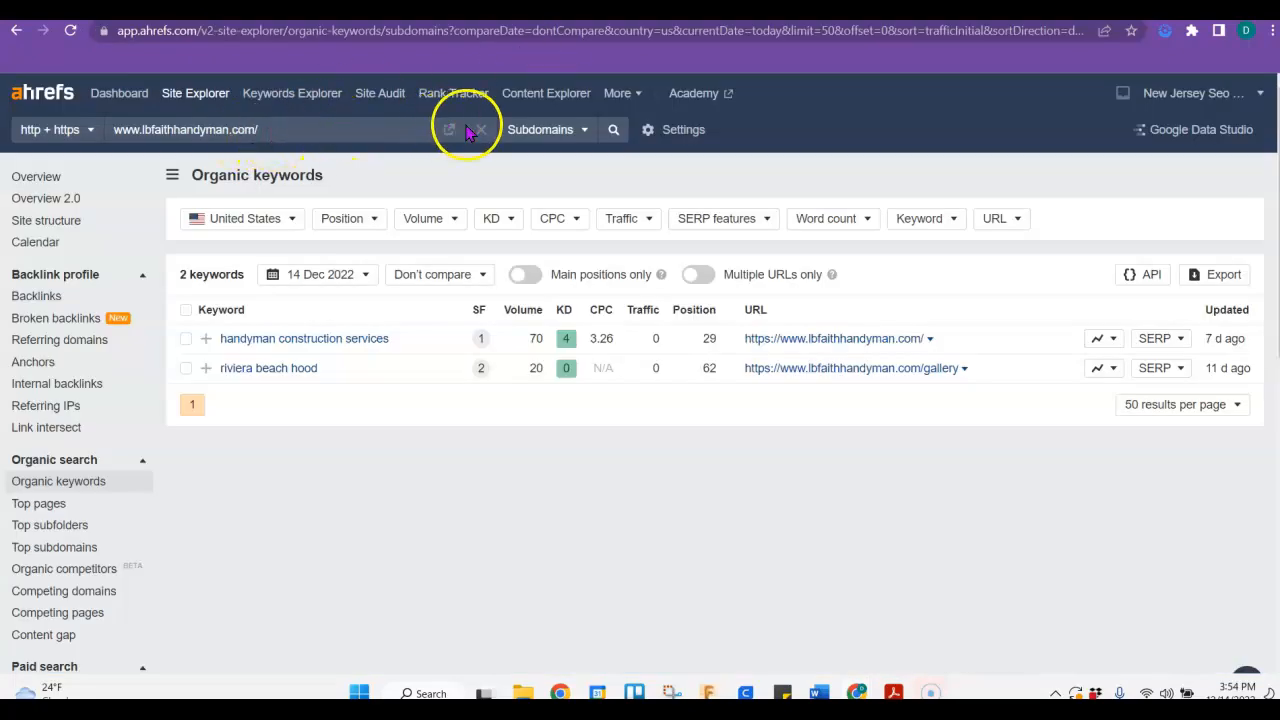
{"action": "left_click", "coordinate": [121, 93]}
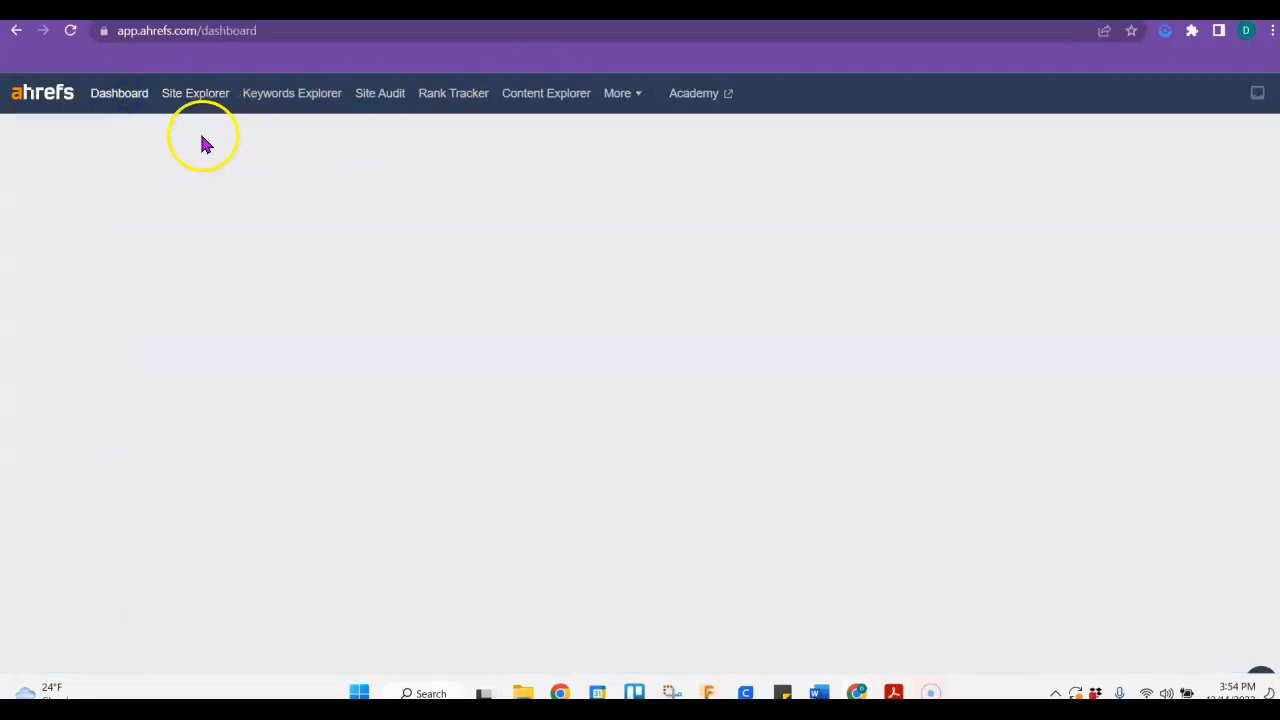
{"action": "key", "text": "ctrl+v"}
{"action": "key", "text": "Return"}
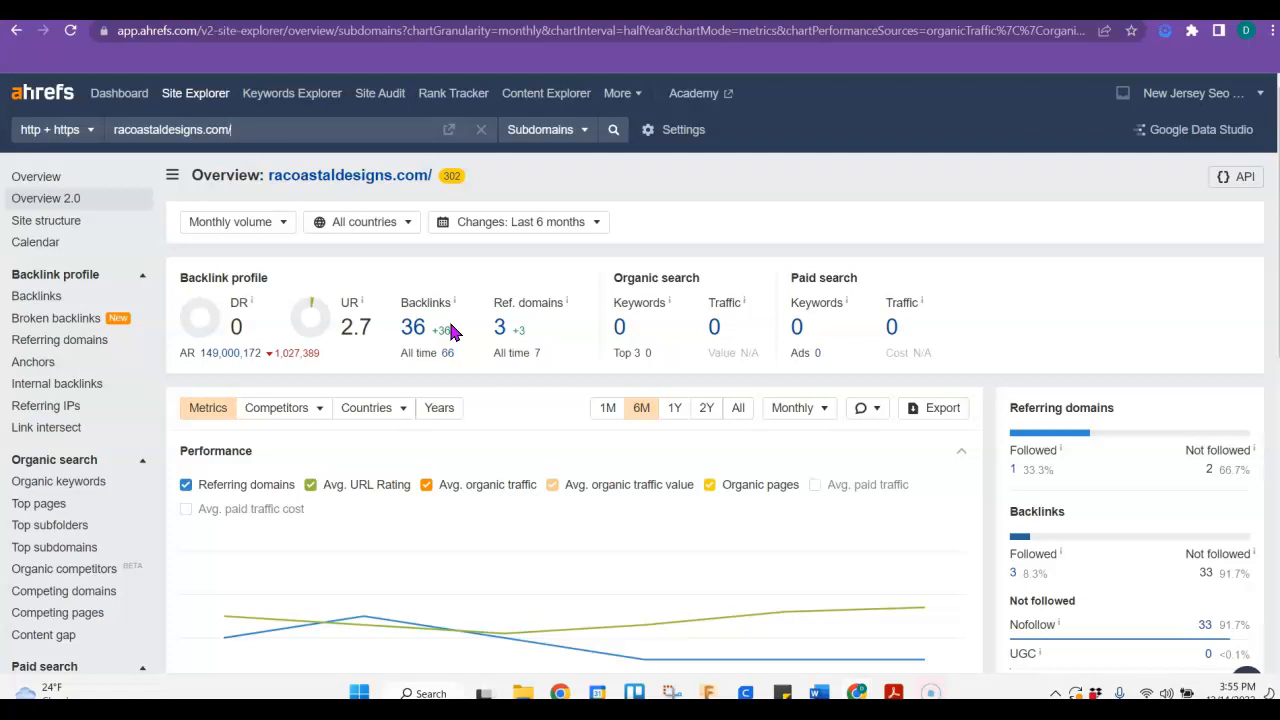
Step: Open the backlinks report for racoastaldesigns.com and sort it by DR
{"action": "left_click", "coordinate": [413, 328]}
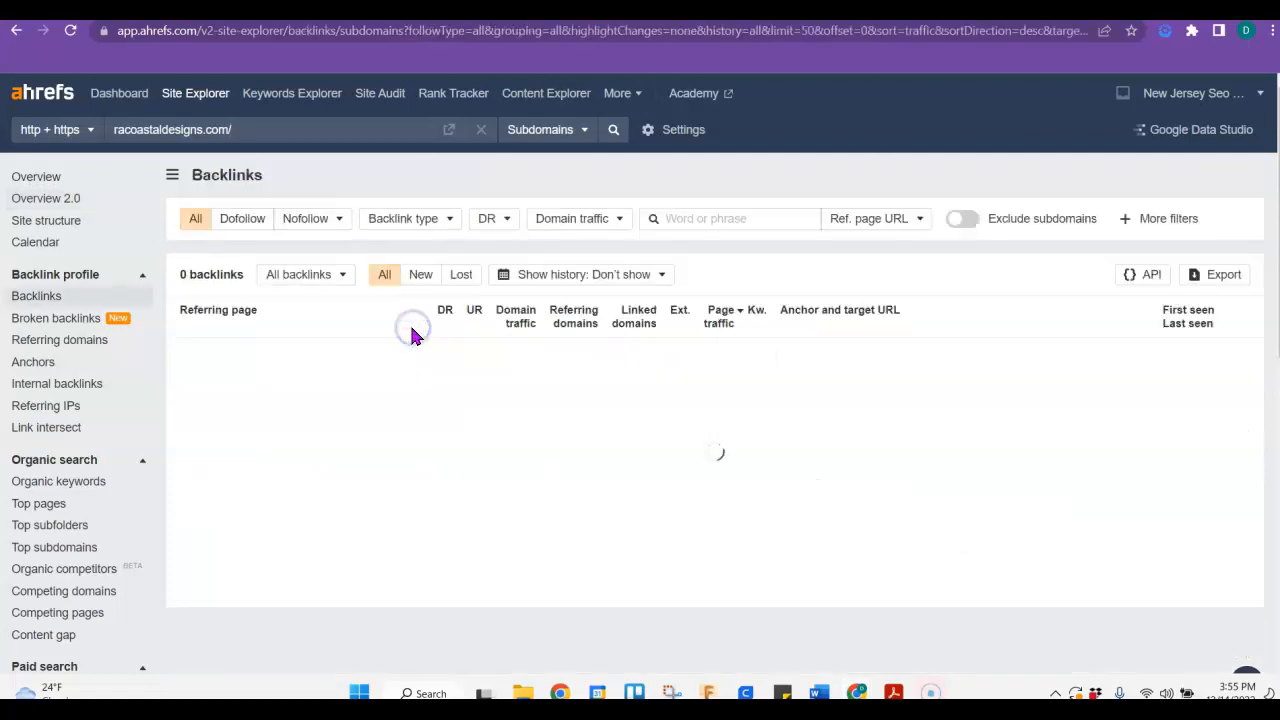
{"action": "left_click", "coordinate": [447, 343]}
{"action": "left_click", "coordinate": [445, 316]}
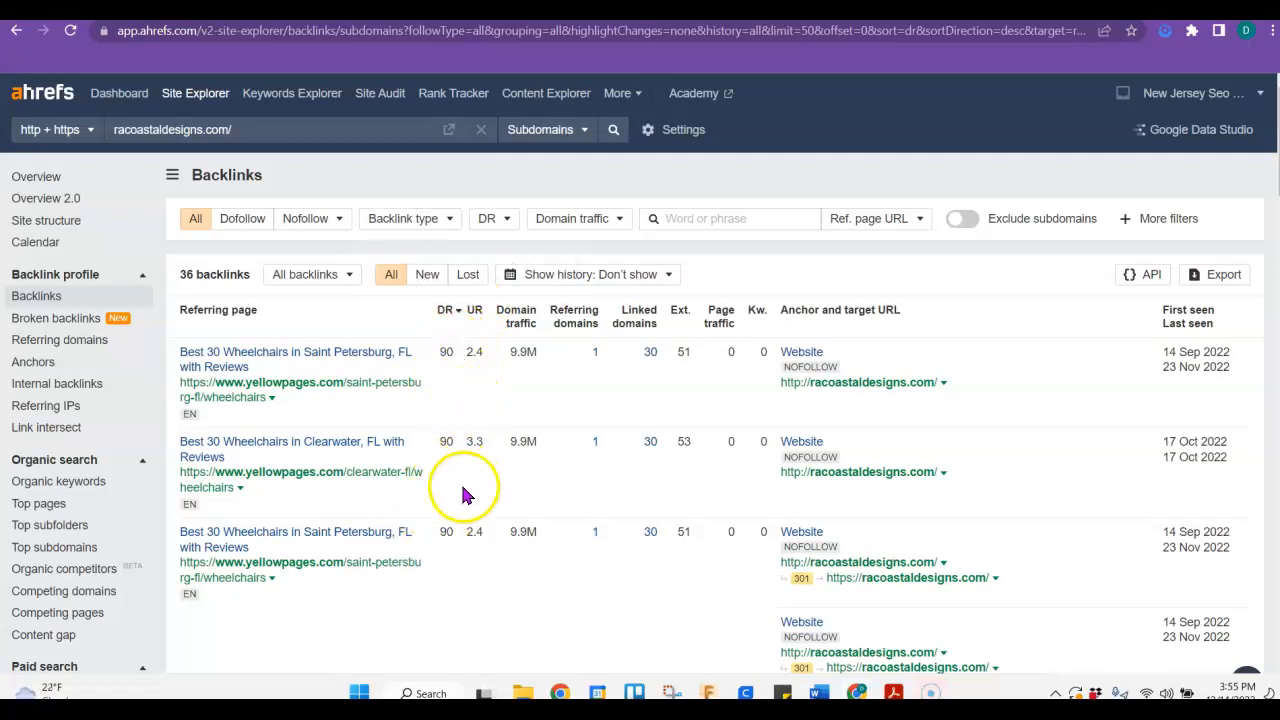
Step: Examine the referring pages that link to racoastaldesigns.com and return to its Overview 2.0
{"action": "scroll", "coordinate": [463, 485], "scroll_direction": "down", "scroll_amount": 15}
{"action": "scroll", "coordinate": [462, 513], "scroll_direction": "down", "scroll_amount": 10}
{"action": "scroll", "coordinate": [460, 515], "scroll_direction": "up", "scroll_amount": 20}
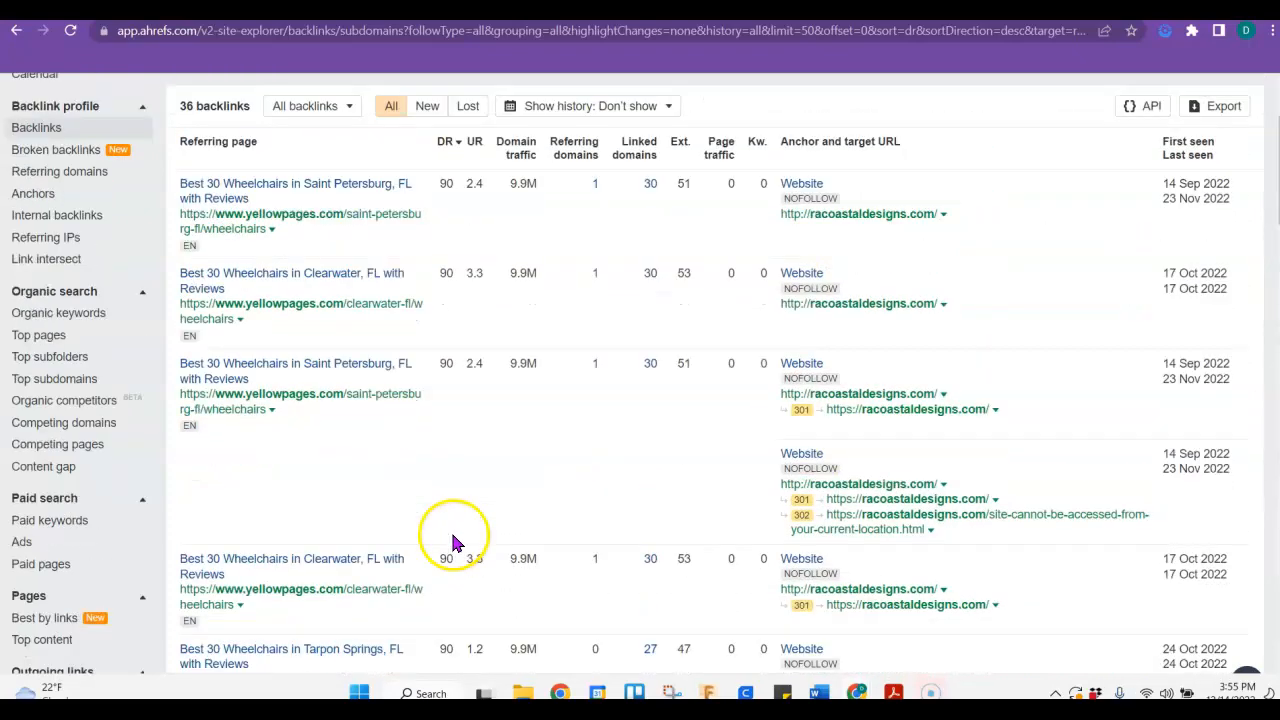
{"action": "scroll", "coordinate": [451, 540], "scroll_direction": "up", "scroll_amount": 2}
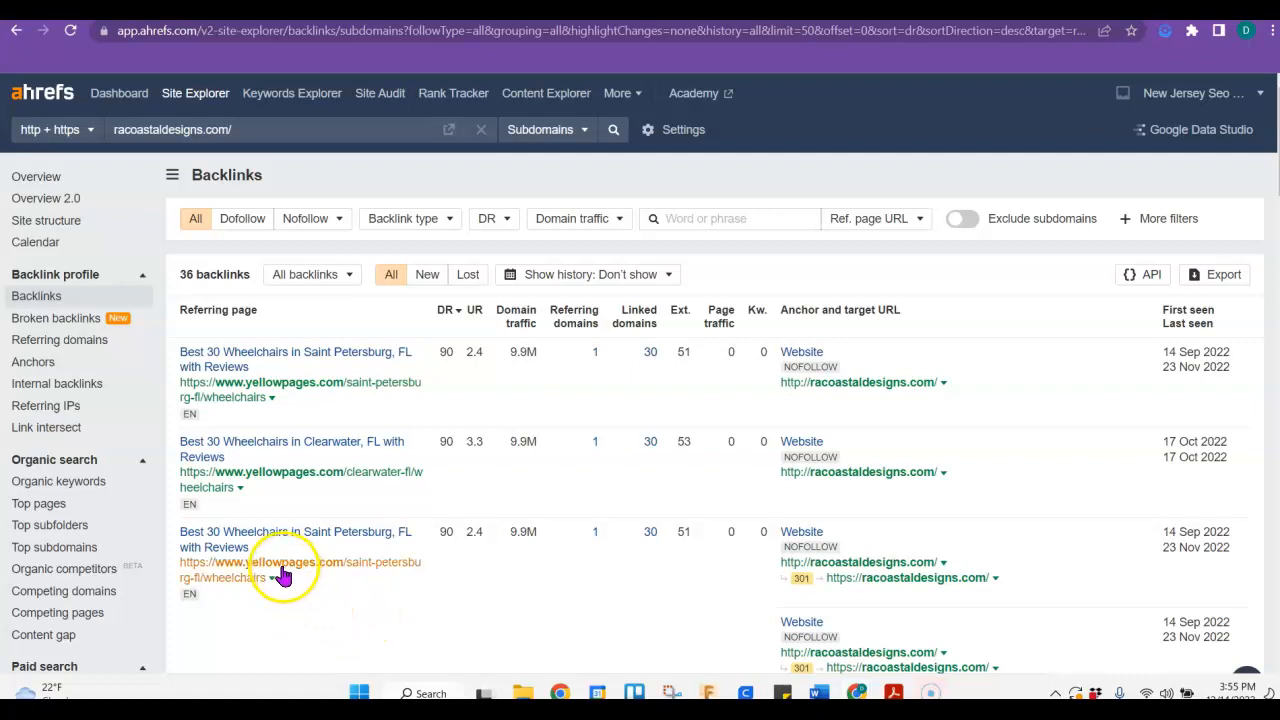
{"action": "left_click", "coordinate": [393, 586]}
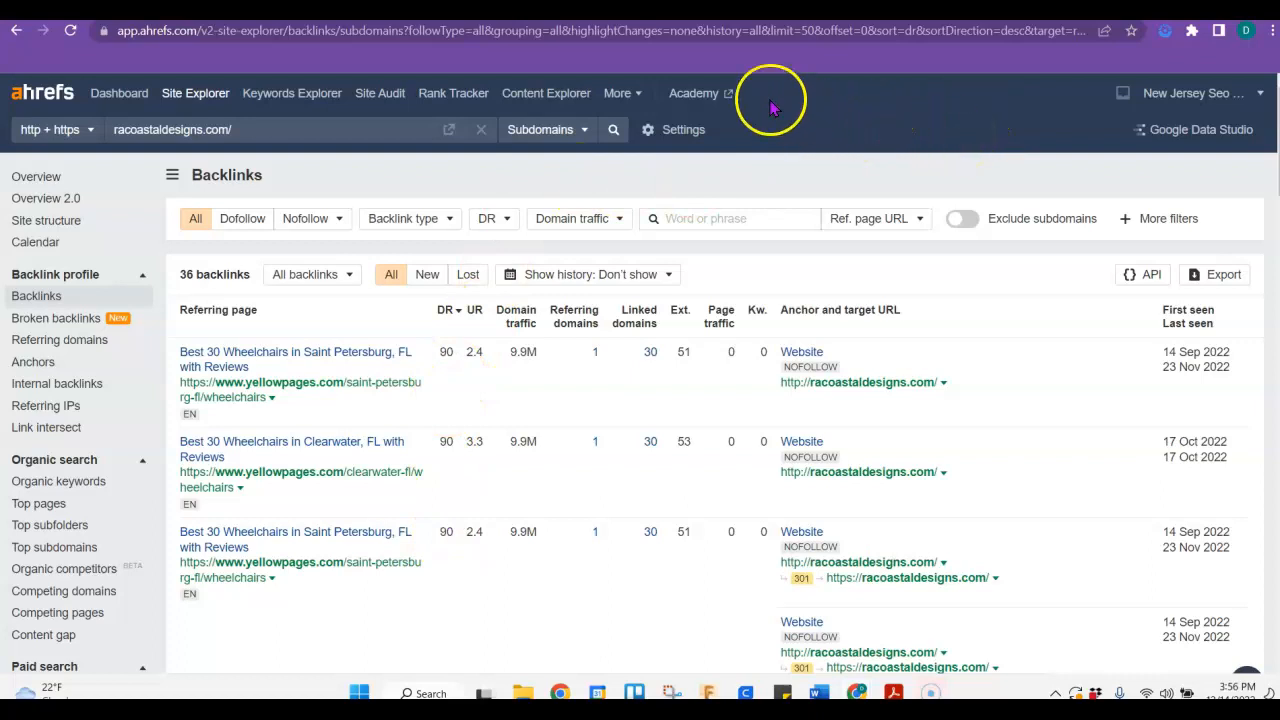
{"action": "left_click", "coordinate": [38, 198]}
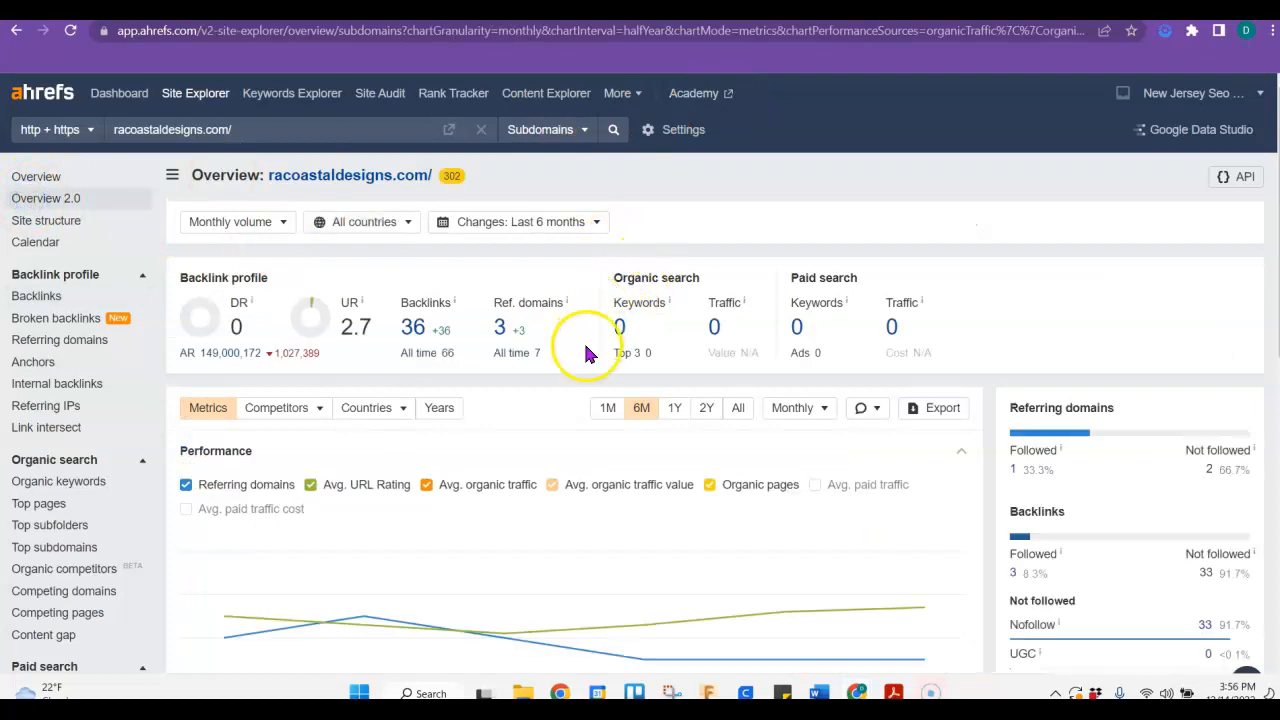
{"action": "mouse_move", "coordinate": [750, 302]}
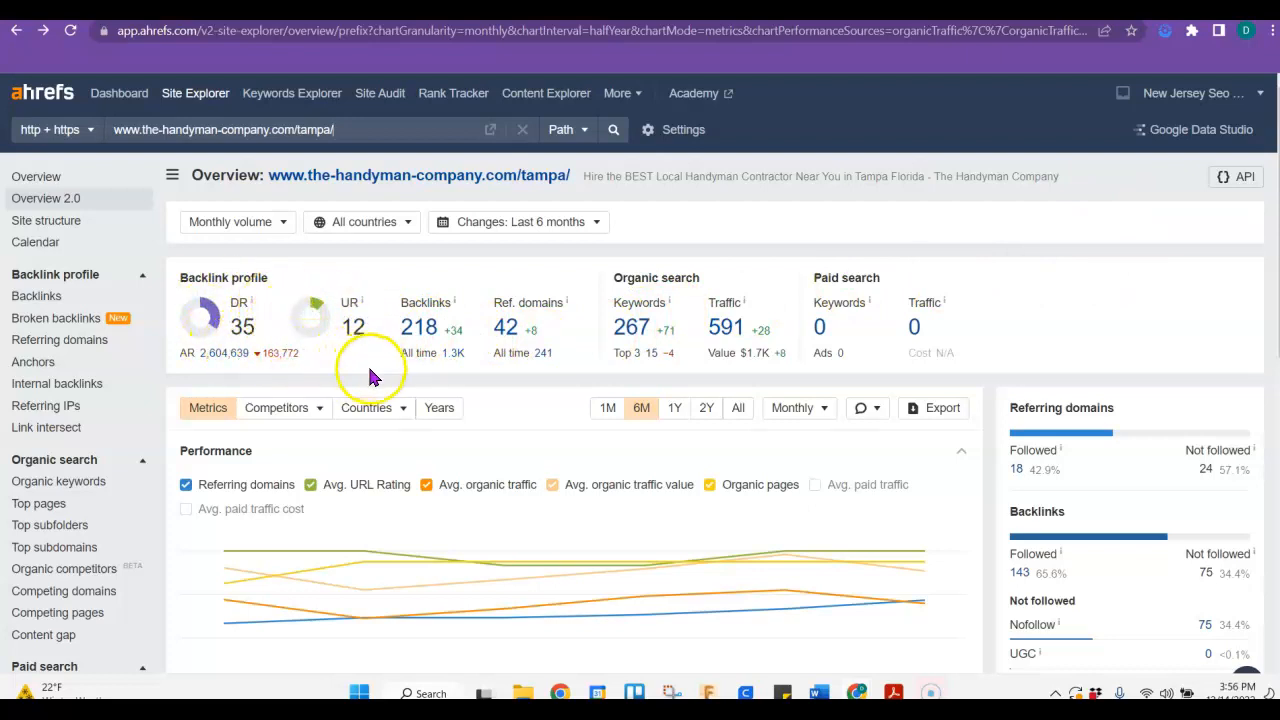
{"action": "left_click", "coordinate": [425, 328]}
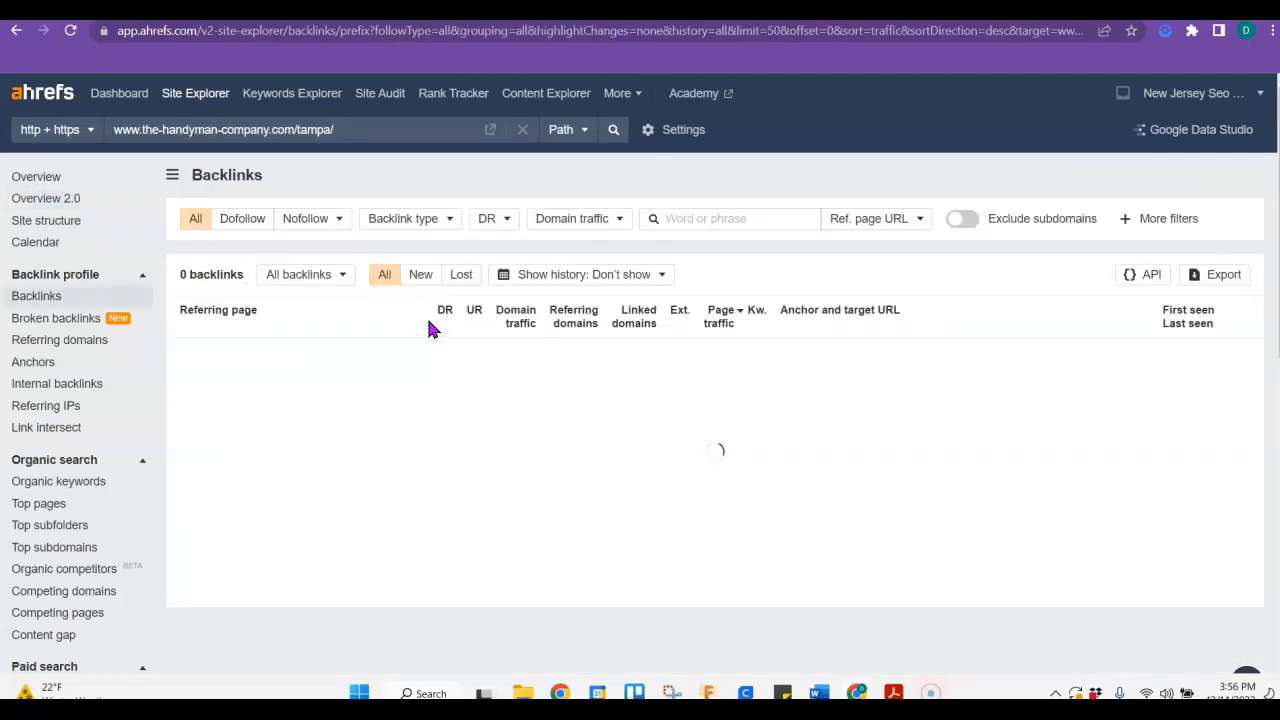
{"action": "left_click", "coordinate": [445, 314]}
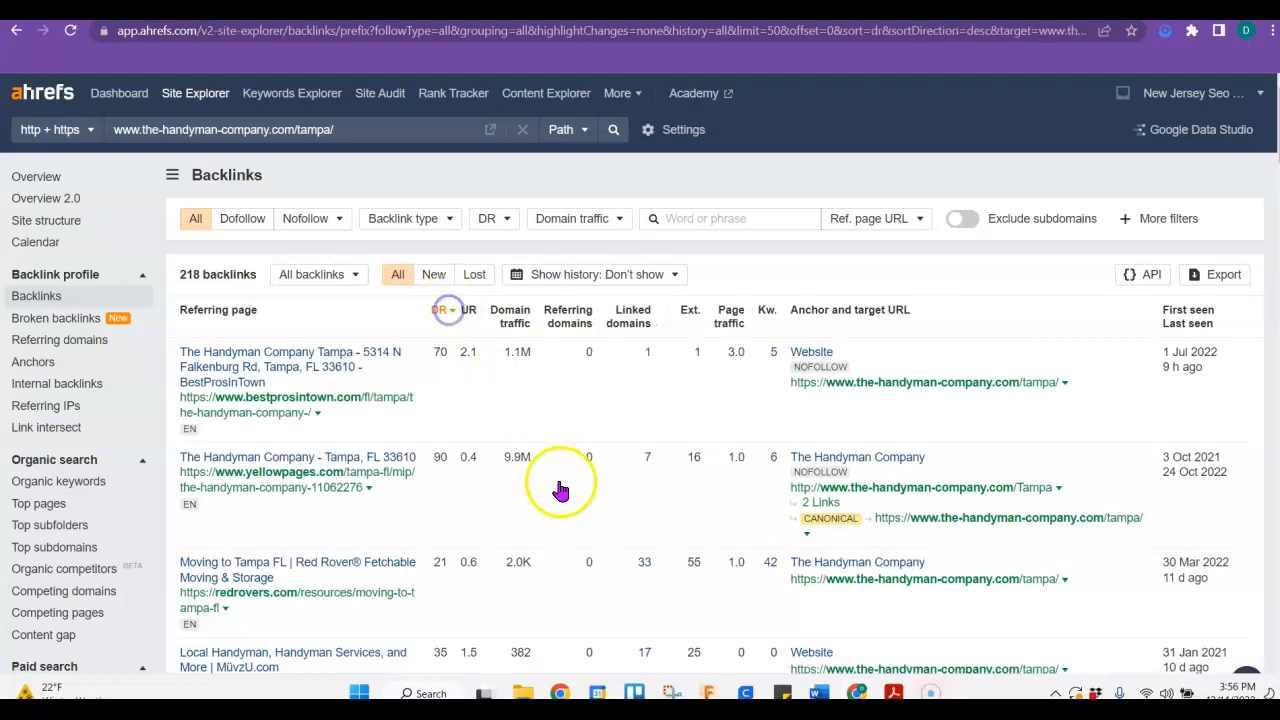
{"action": "left_click", "coordinate": [243, 219]}
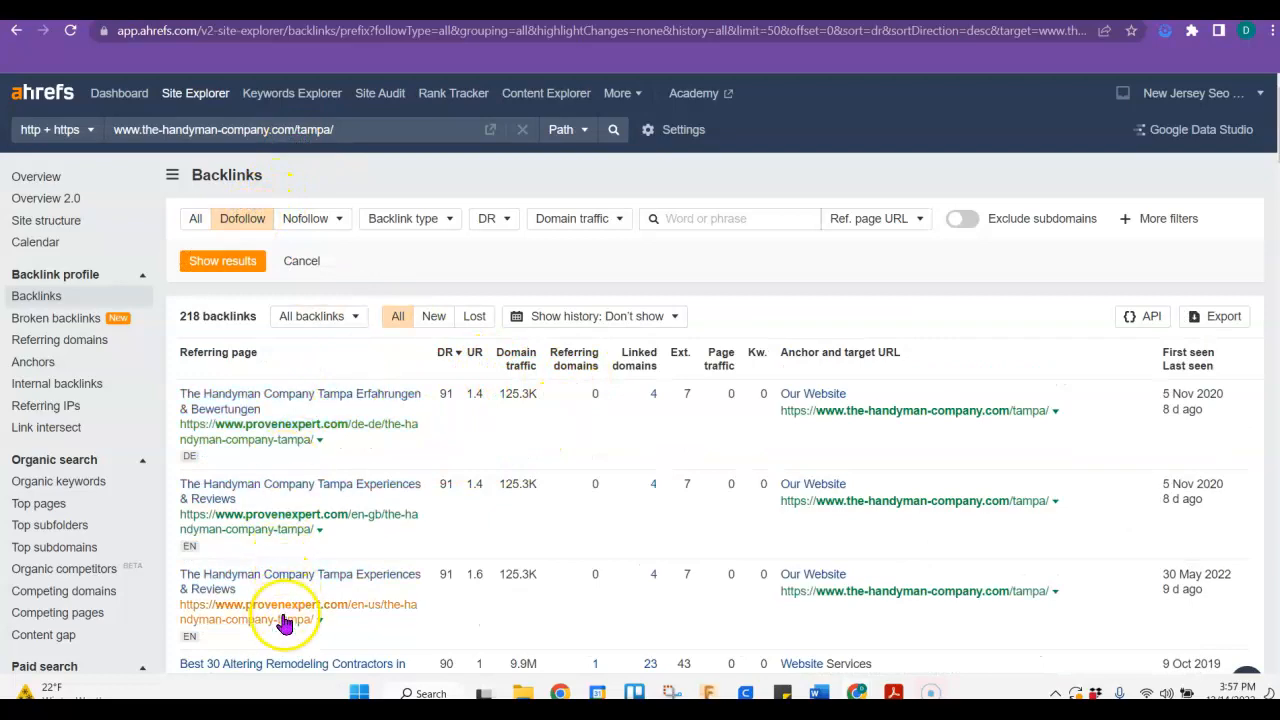
Step: Examine the high-DR referring pages linking to The Handyman Company's Tampa page and return to Overview 2.0
{"action": "scroll", "coordinate": [505, 457], "scroll_direction": "down", "scroll_amount": 10}
{"action": "scroll", "coordinate": [505, 457], "scroll_direction": "down", "scroll_amount": 10}
{"action": "scroll", "coordinate": [505, 457], "scroll_direction": "up", "scroll_amount": 2}
{"action": "scroll", "coordinate": [505, 457], "scroll_direction": "up", "scroll_amount": 15}
{"action": "left_click", "coordinate": [284, 400]}
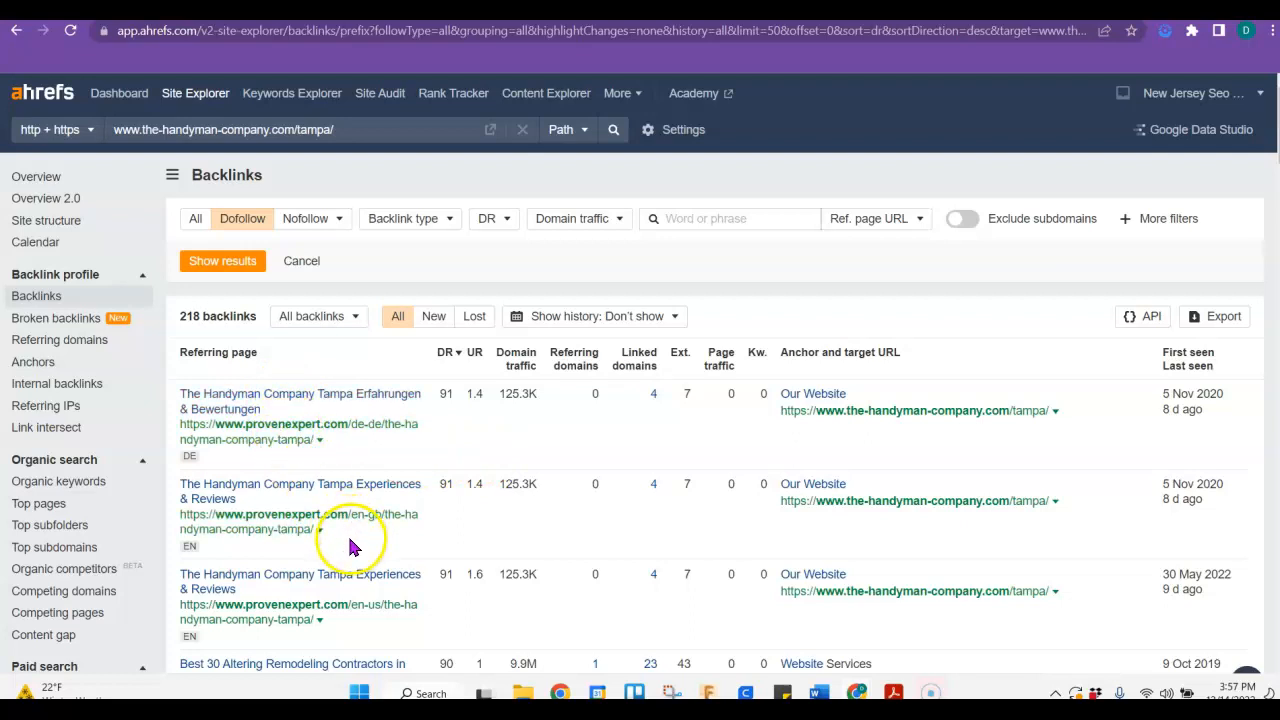
{"action": "left_click", "coordinate": [62, 198]}
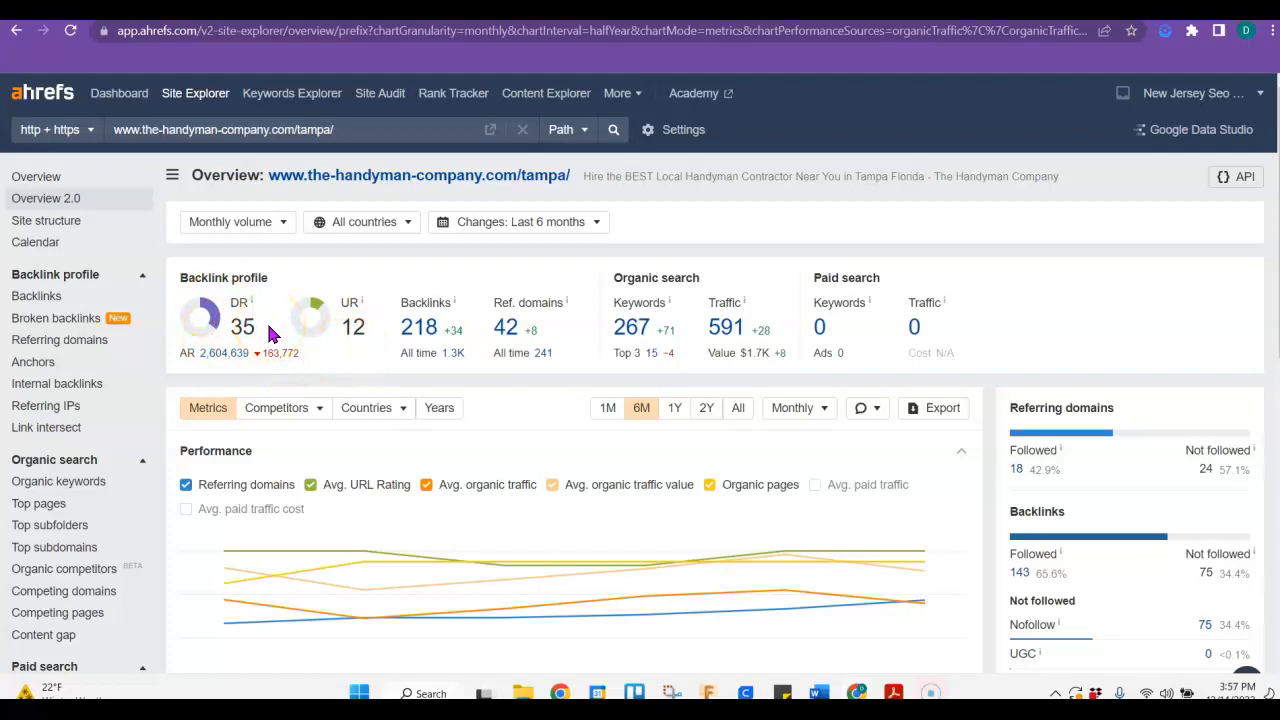
Step: Revisit the Tampa page's backlinks report, and open its organic keywords from Overview 2.0
{"action": "left_click", "coordinate": [419, 333]}
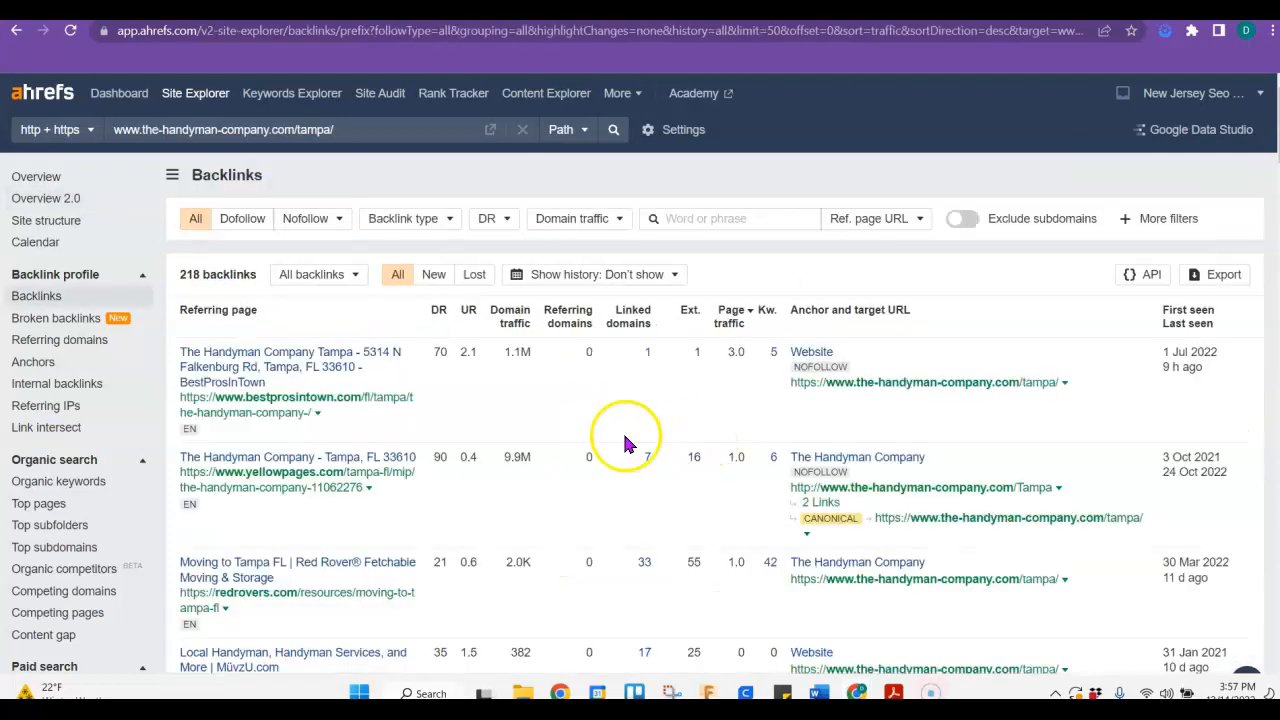
{"action": "left_click", "coordinate": [86, 196]}
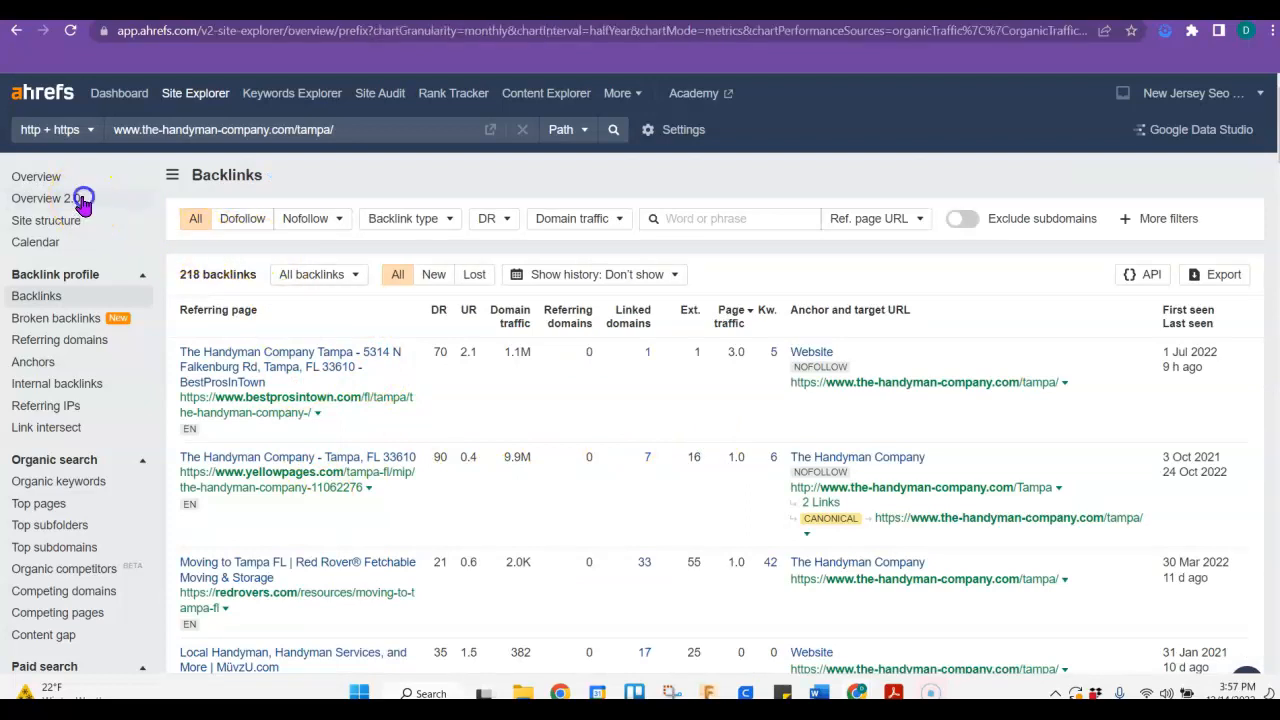
{"action": "left_click", "coordinate": [627, 327]}
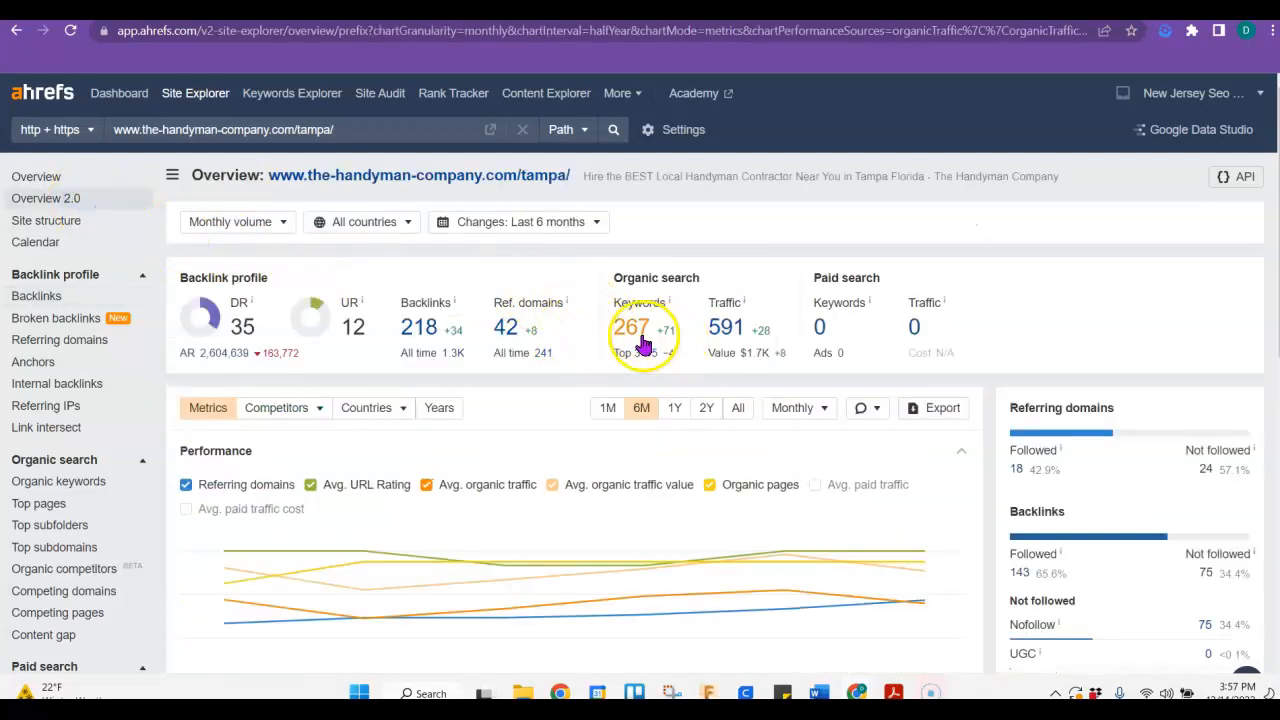